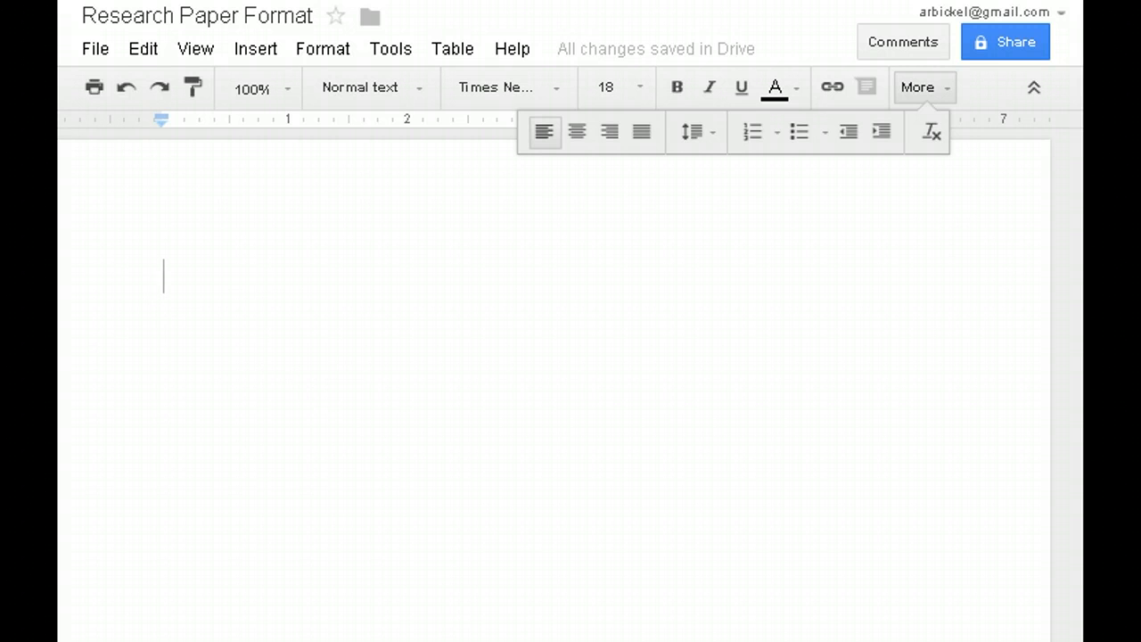
# Begin the paper's heading with the line "First and Last Name" followed by the teacher's title and surname on its own line
pyautogui.write('F')
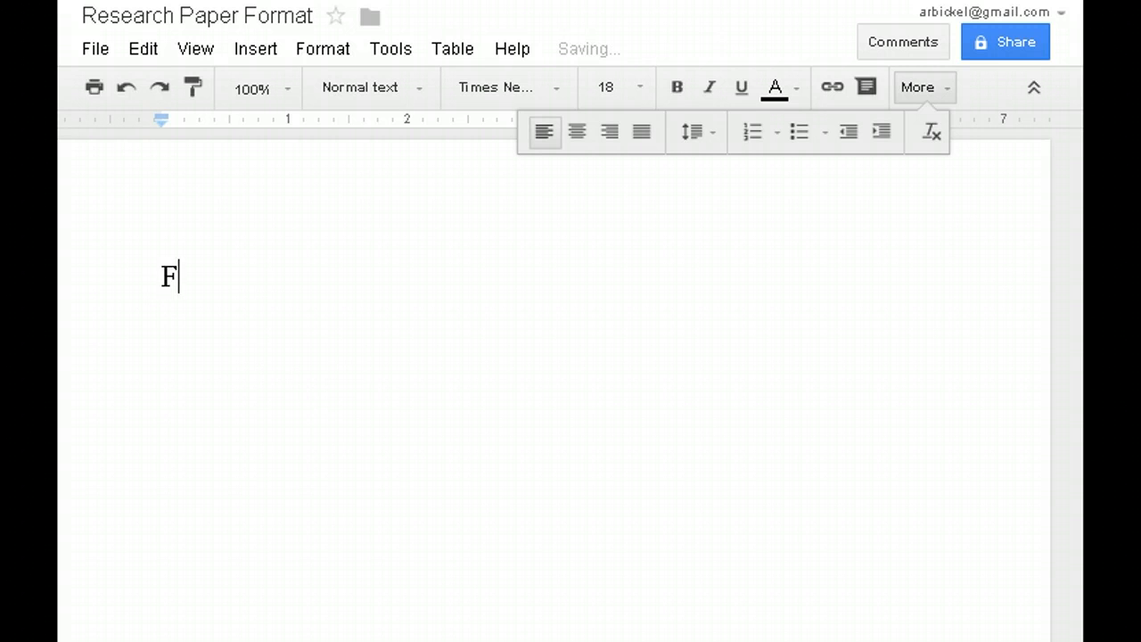
pyautogui.write('irst an')
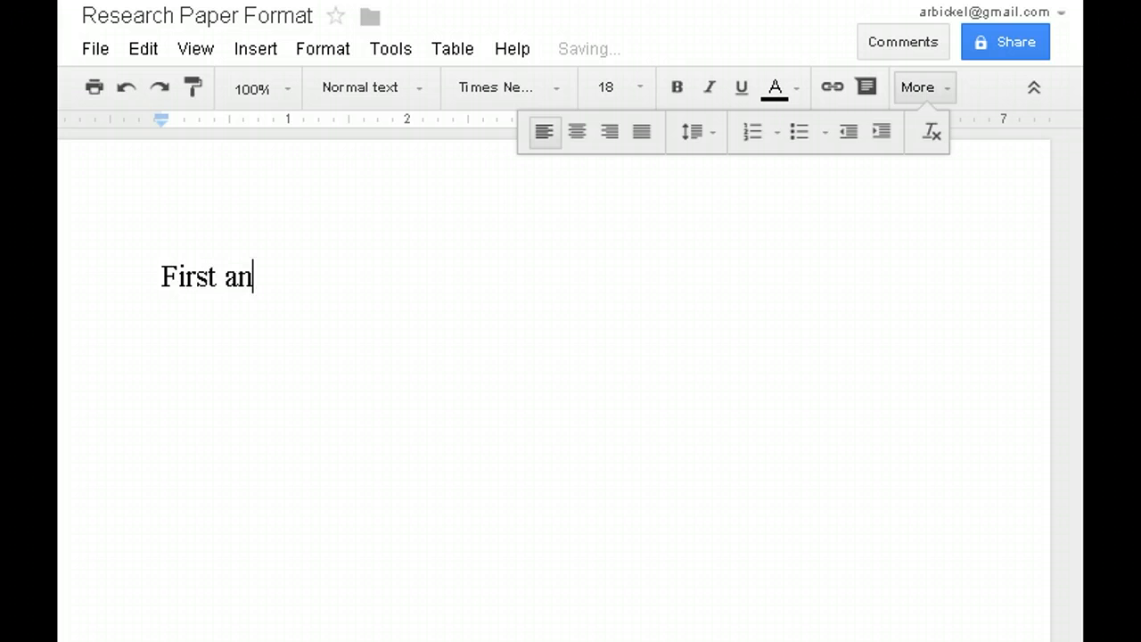
pyautogui.write('d Last N')
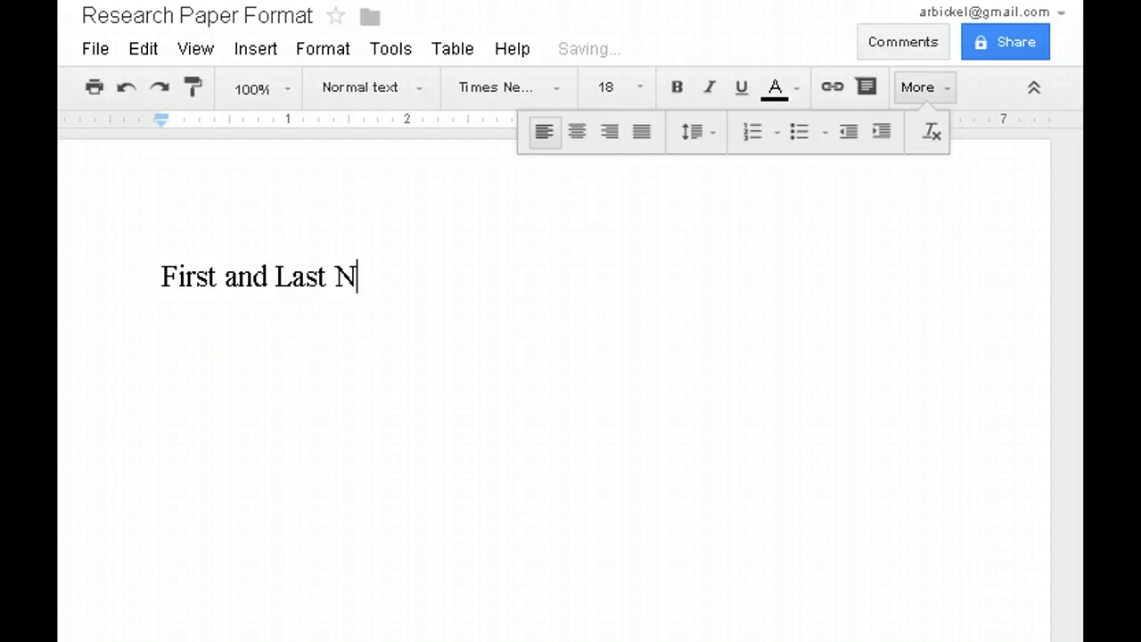
pyautogui.write('ame')
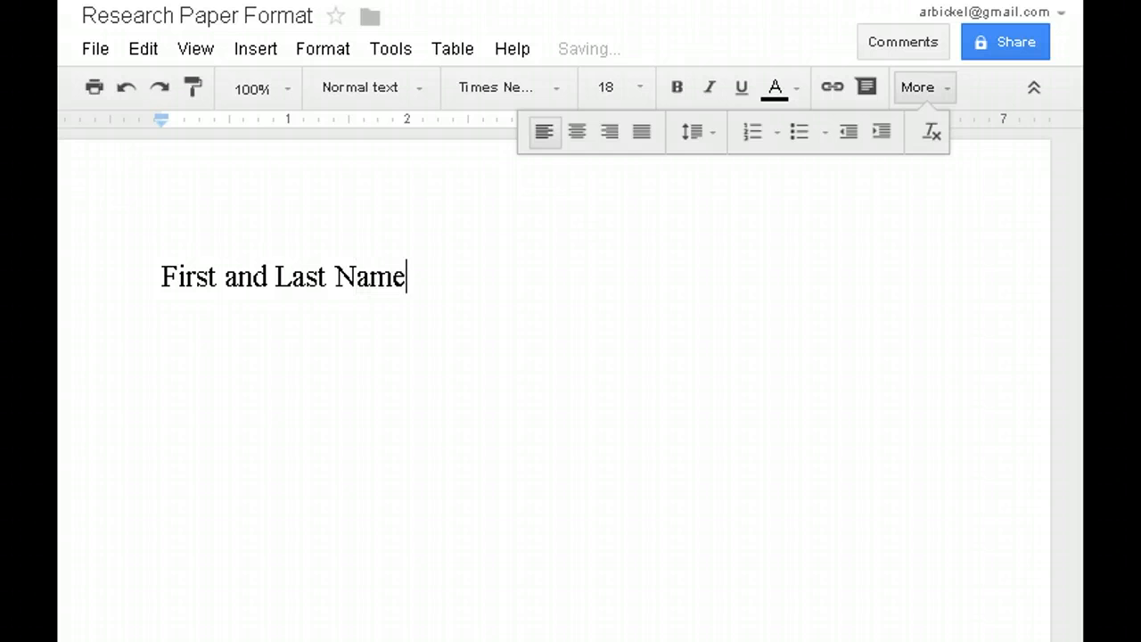
pyautogui.press('Return')
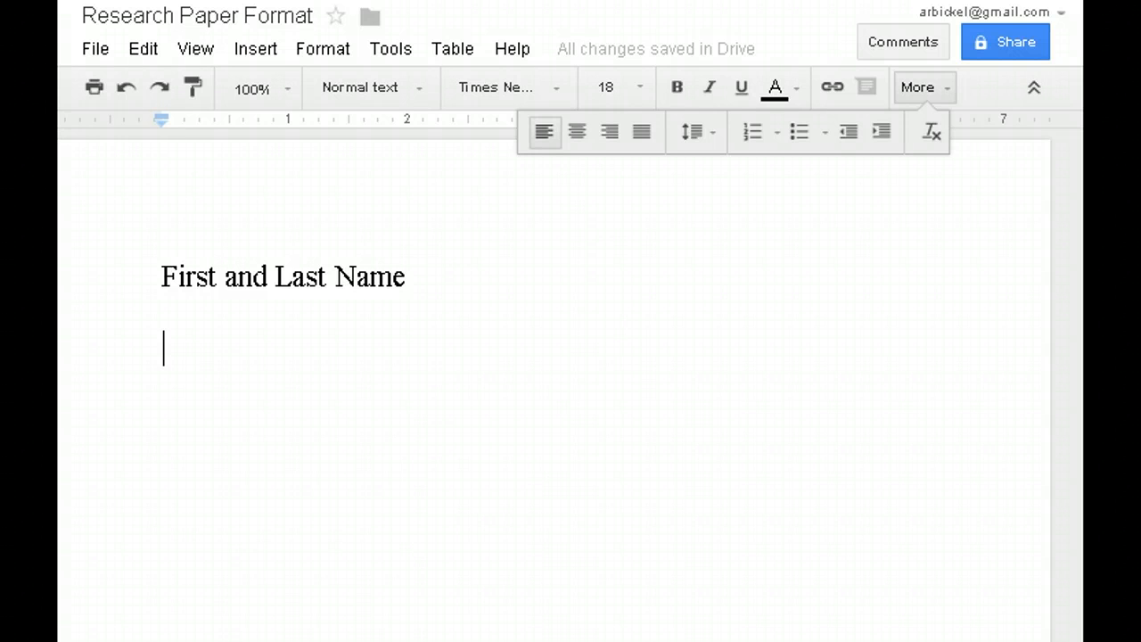
pyautogui.write('Mis')
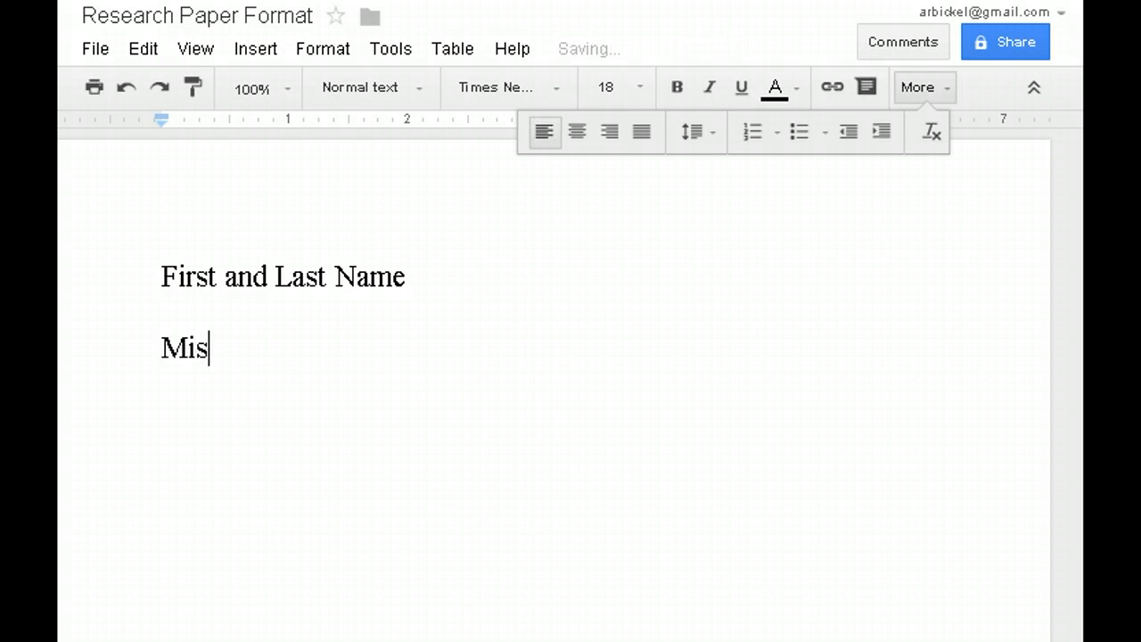
pyautogui.write('s Bickel')
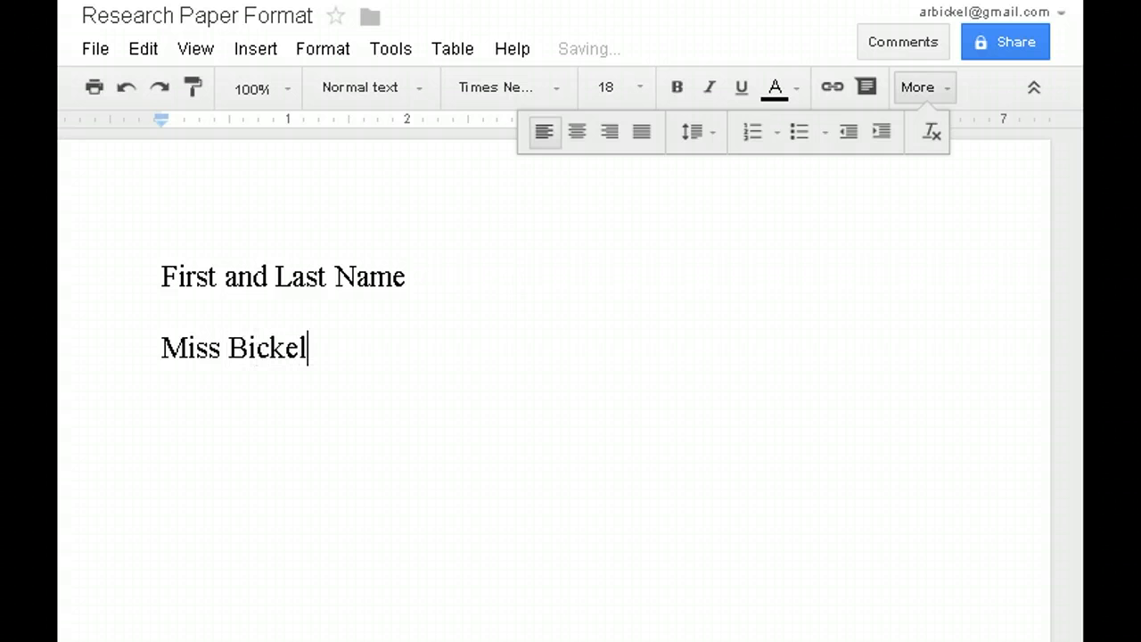
pyautogui.press('Return')
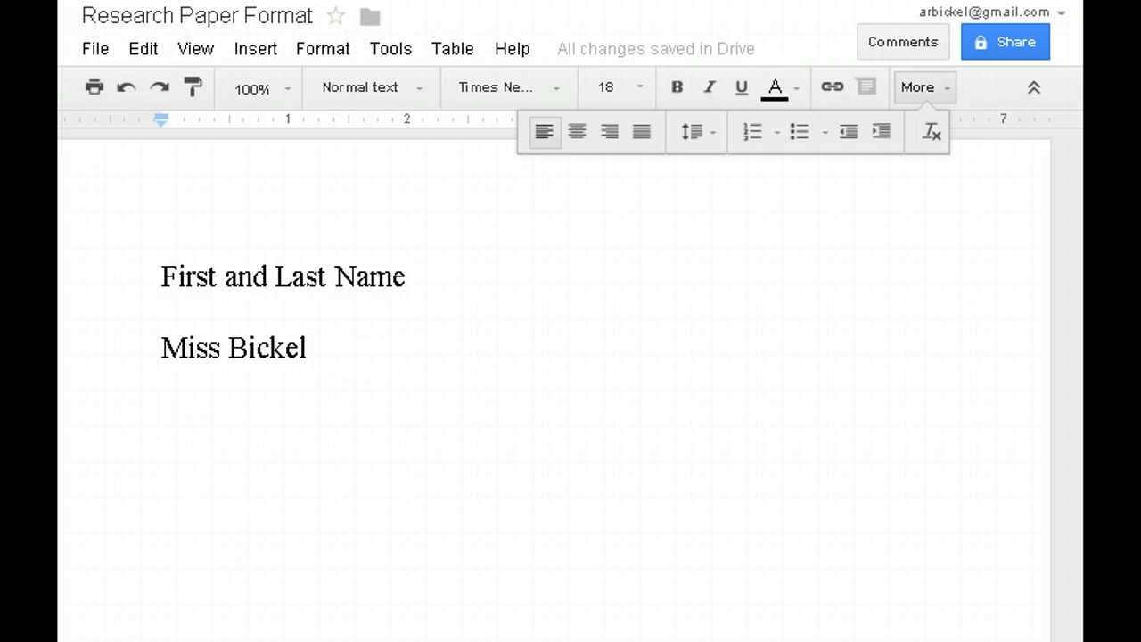
# Add the class line "7A Language Arts" and the date line "25 February 2014" to the heading
pyautogui.write('7A L')
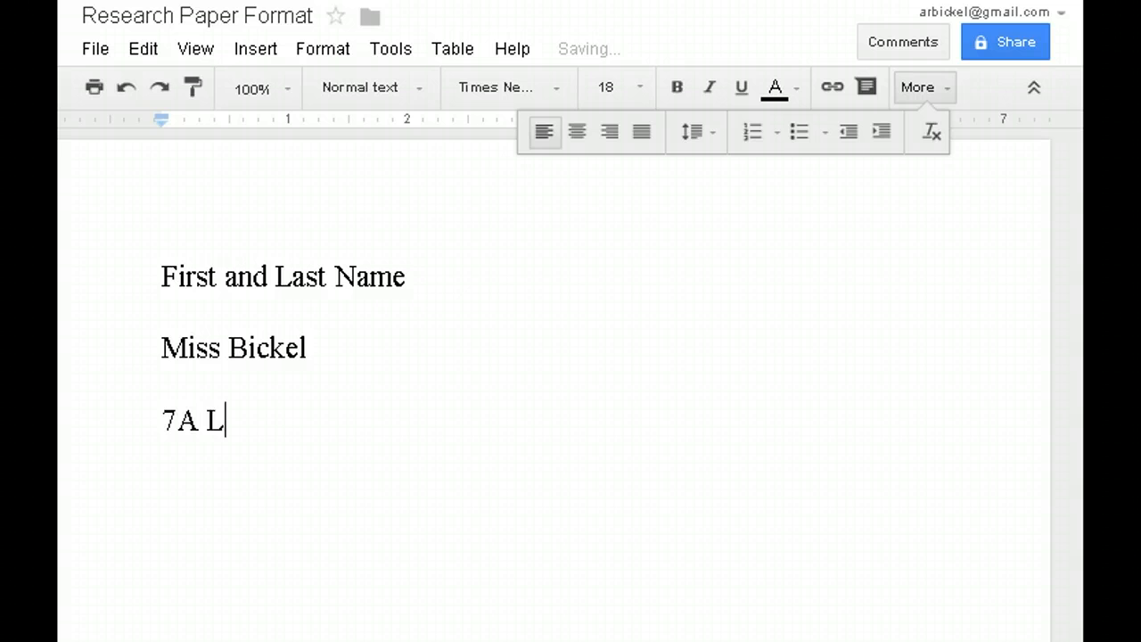
pyautogui.write('anguage ')
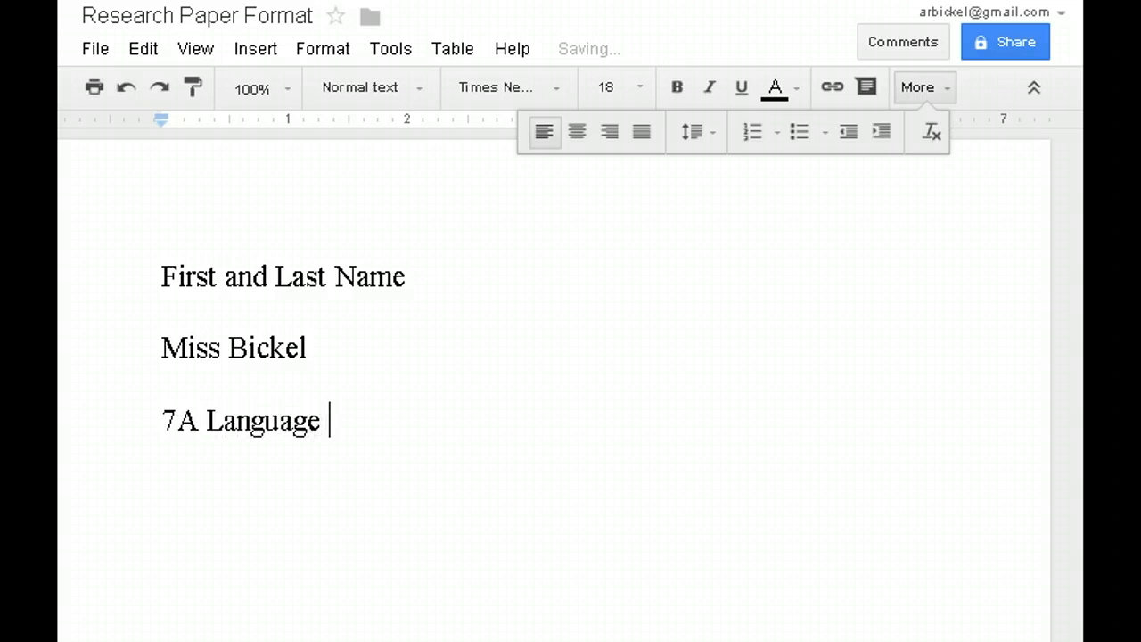
pyautogui.write('Arts')
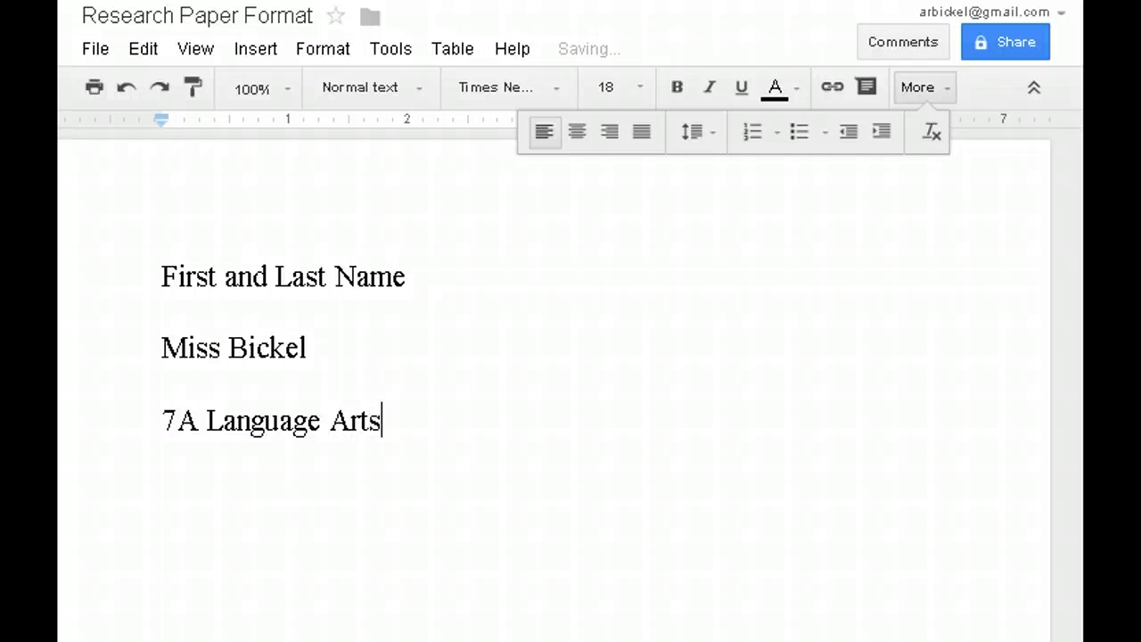
pyautogui.press('Return')
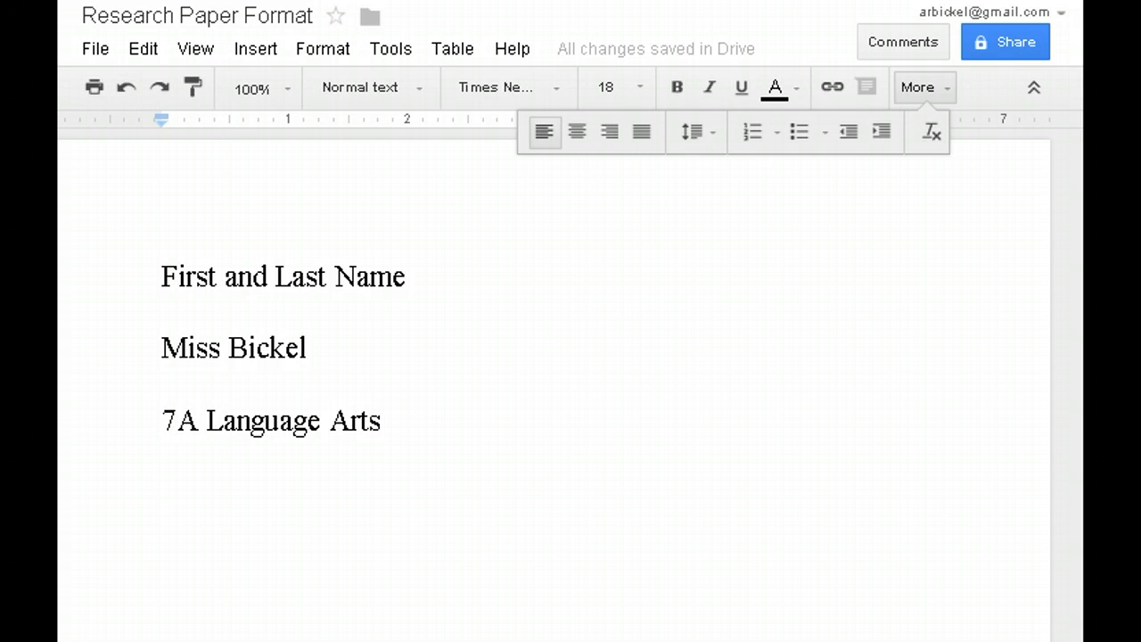
pyautogui.write('25 ')
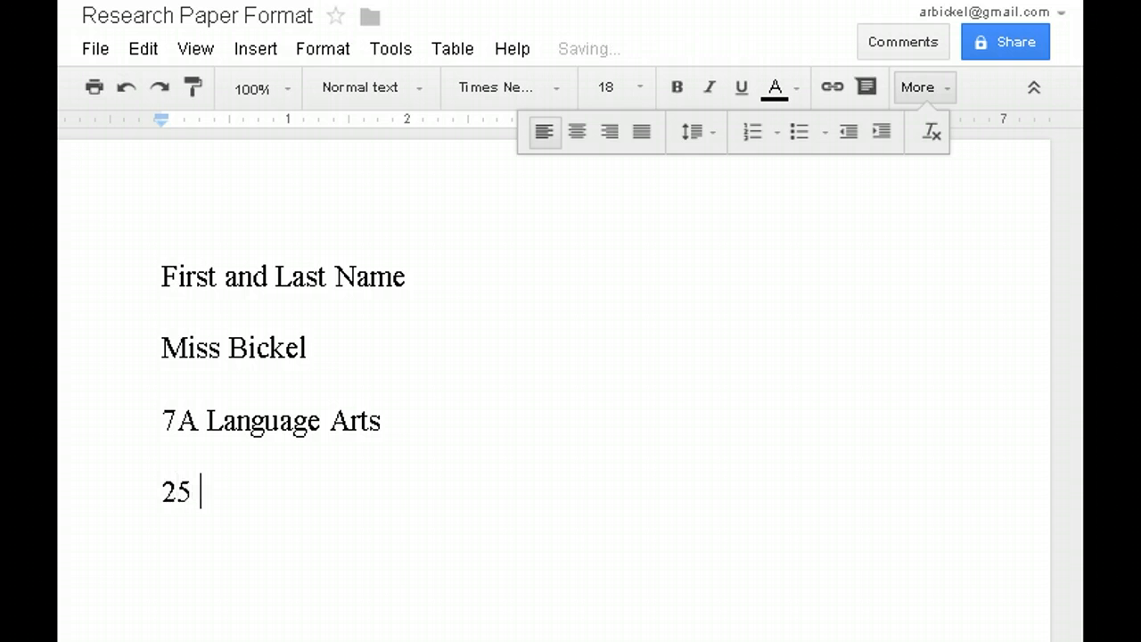
pyautogui.write('Februa')
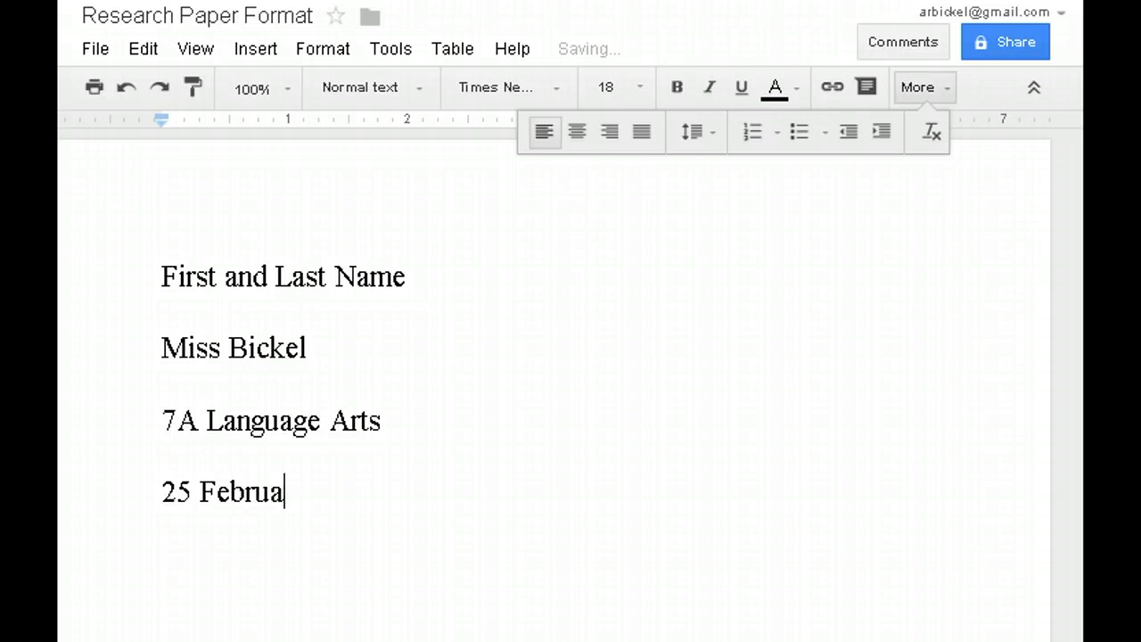
pyautogui.write('ry 2014')
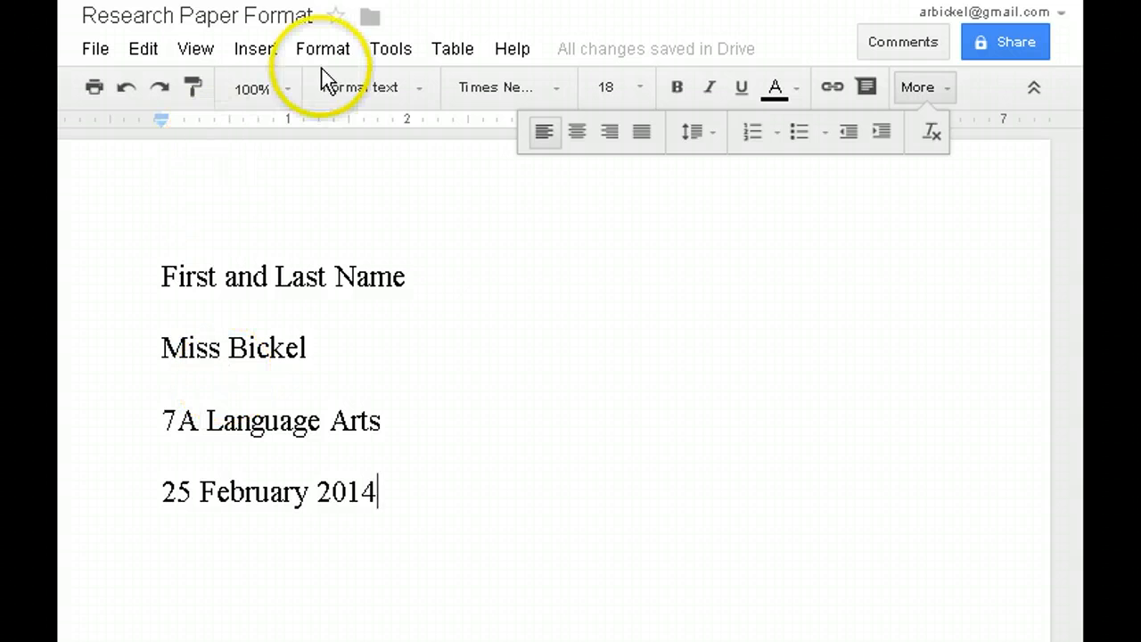
# Insert automatic page numbers at the top of the page
pyautogui.click(255, 49)
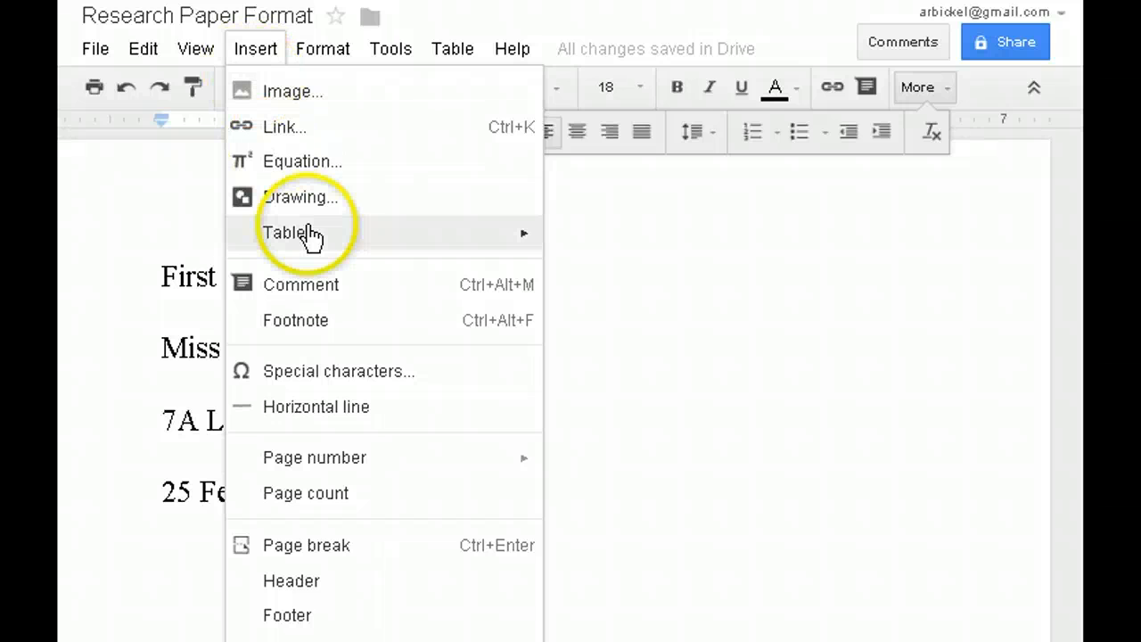
pyautogui.click(317, 466)
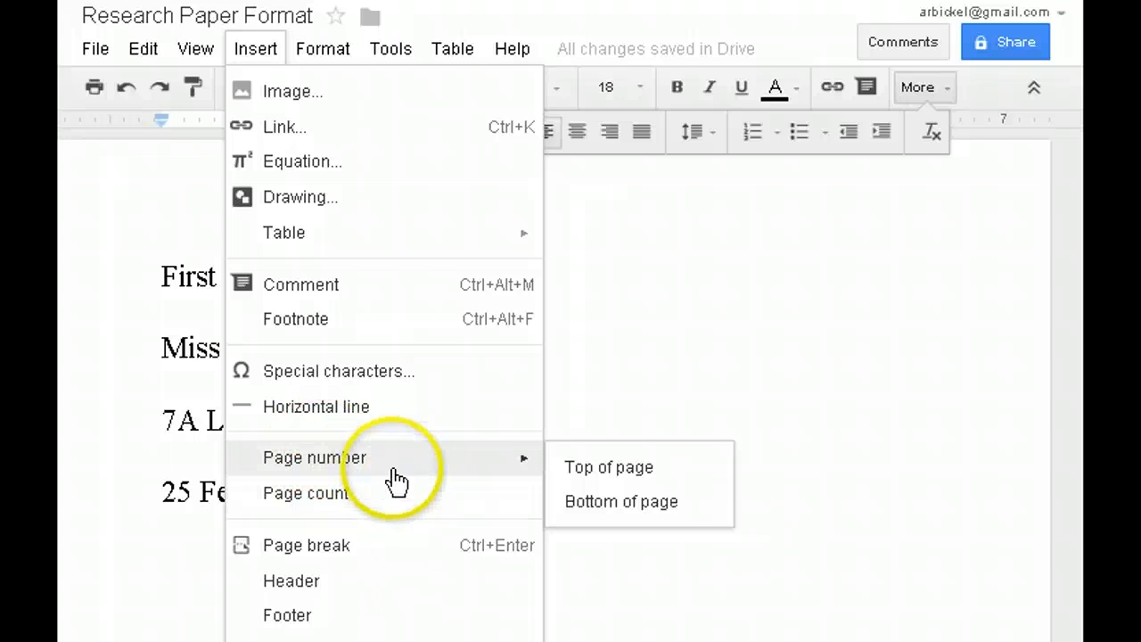
pyautogui.click(607, 478)
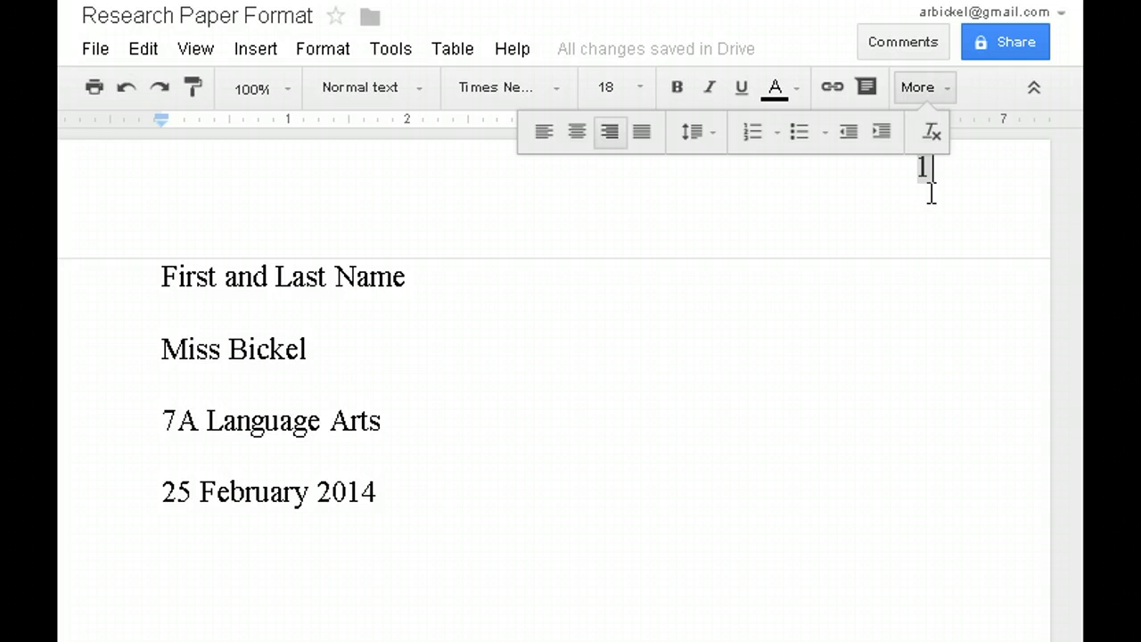
# Put the author's last name and a space before the page number in the header, and return to the body
pyautogui.click(921, 174)
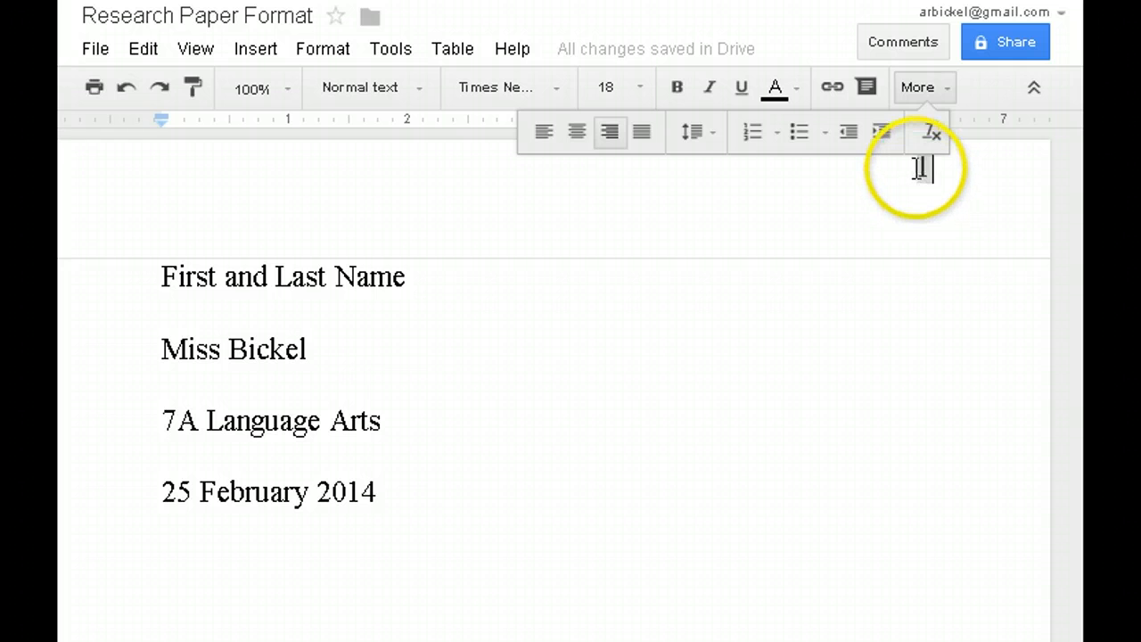
pyautogui.doubleClick(918, 170)
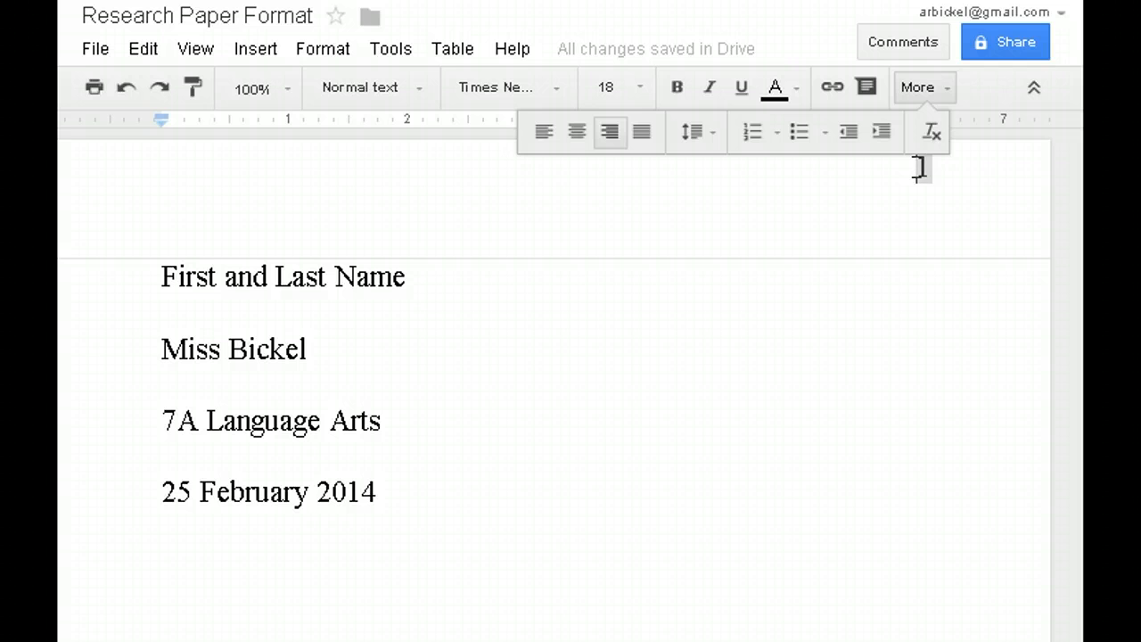
pyautogui.write('Bickel')
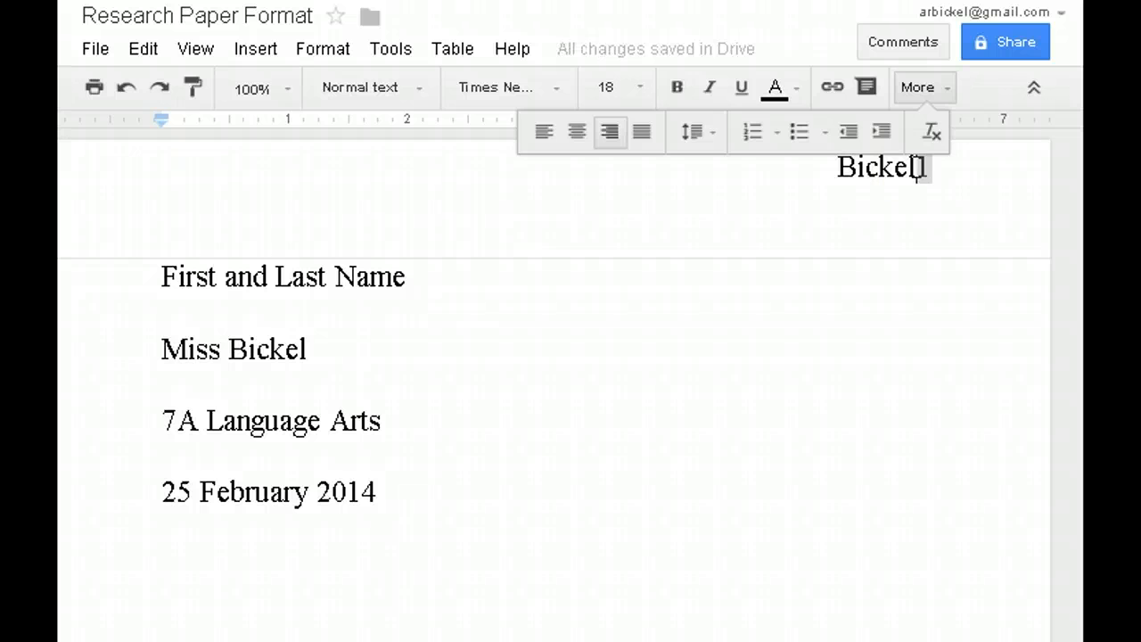
pyautogui.click(1023, 209)
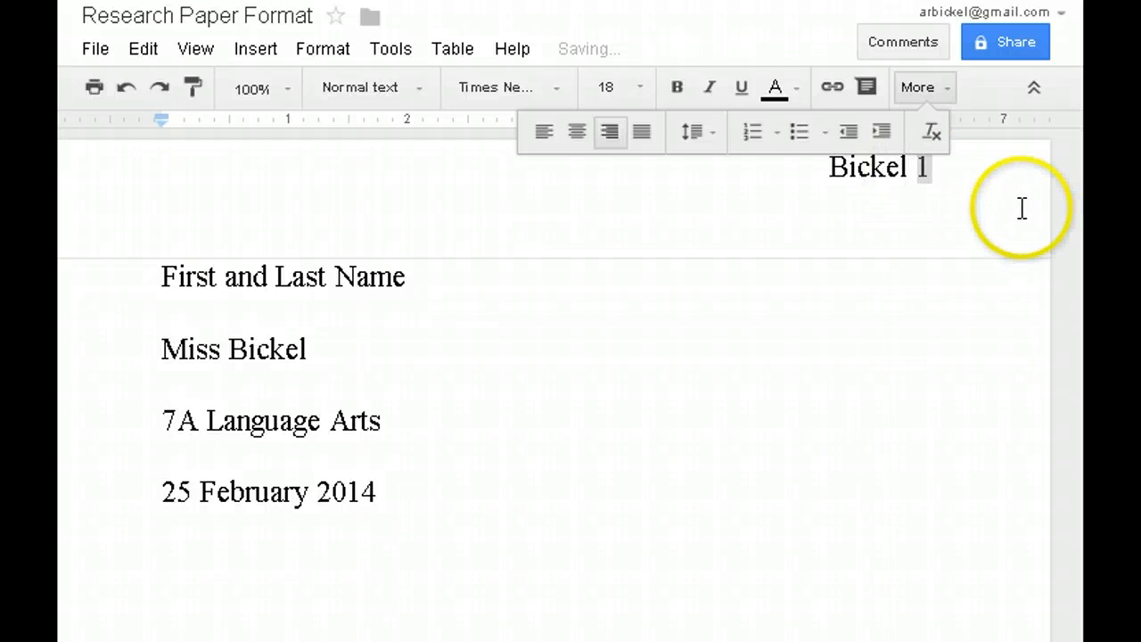
pyautogui.click(830, 326)
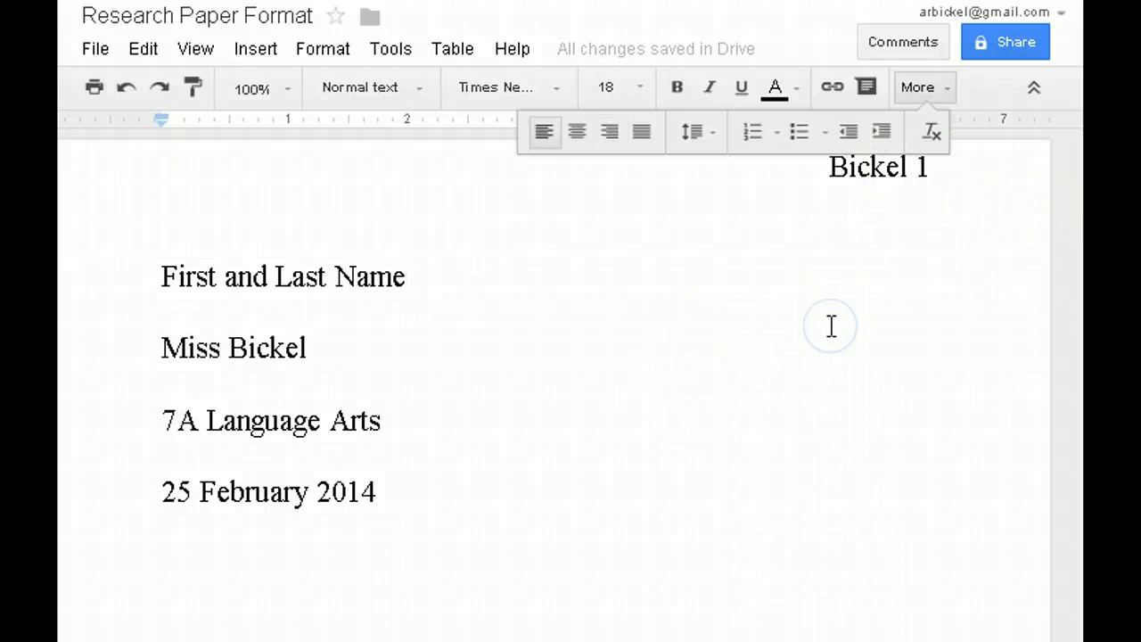
# Add blank lines below the date until a second page starts, and check the header on that page
pyautogui.click(481, 476)
pyautogui.press('Return')
pyautogui.press('Return')
pyautogui.press('Return')
pyautogui.press('Return')
pyautogui.press('Return')
pyautogui.press('Return')
pyautogui.press('Return')
pyautogui.press('Return')
pyautogui.press('Return')
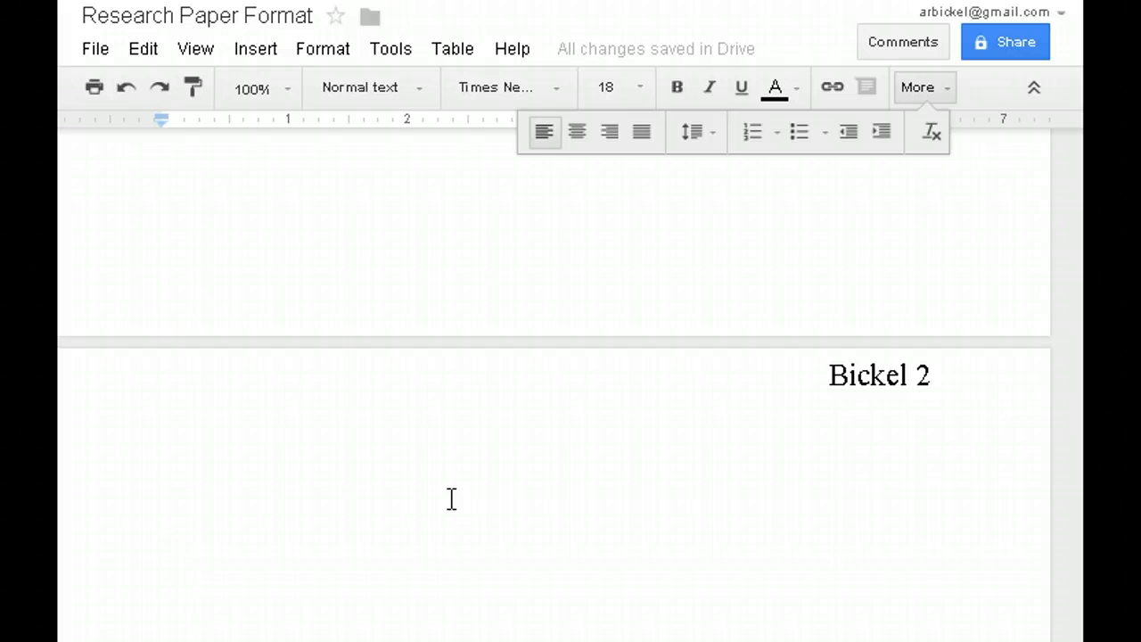
pyautogui.click(459, 484)
pyautogui.scroll(3, 553, 374)
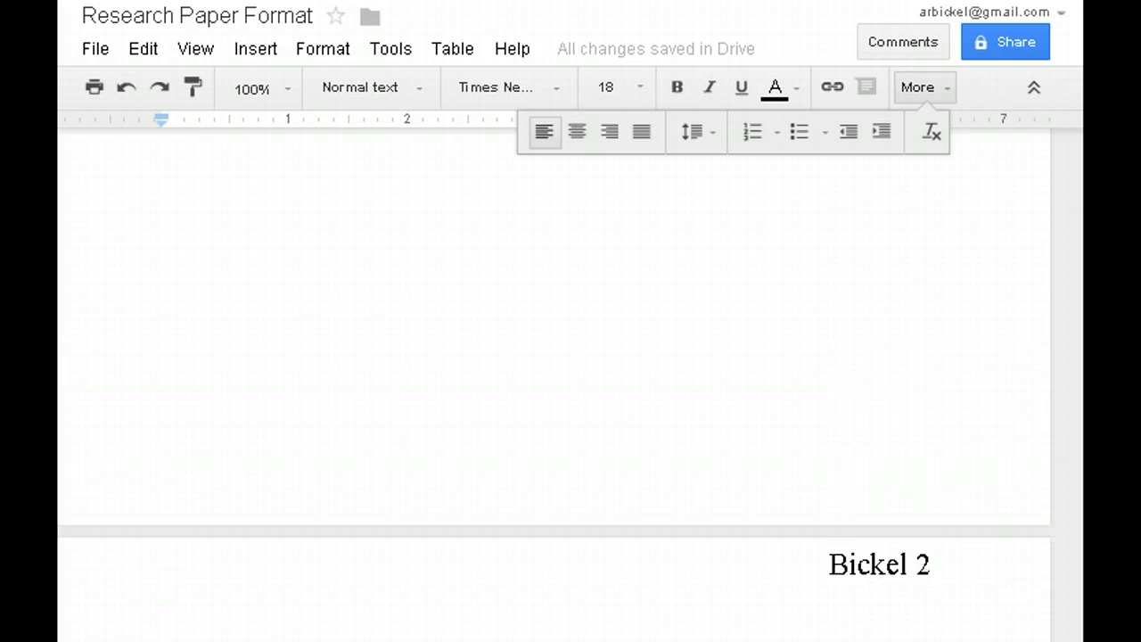
pyautogui.scroll(1, 553, 375)
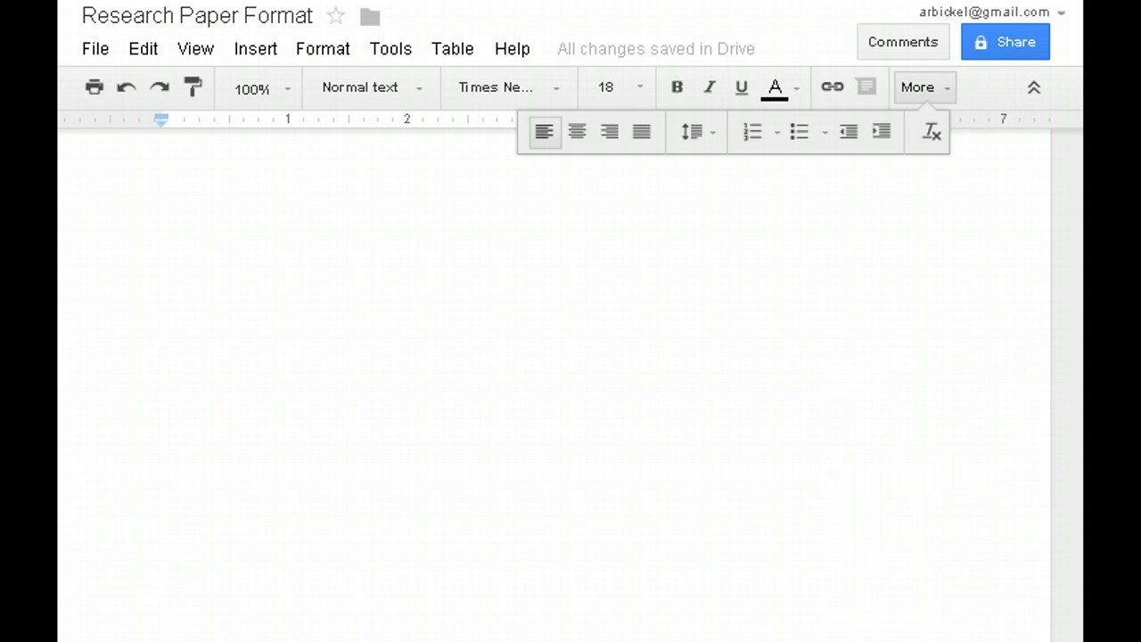
pyautogui.scroll(5, 553, 375)
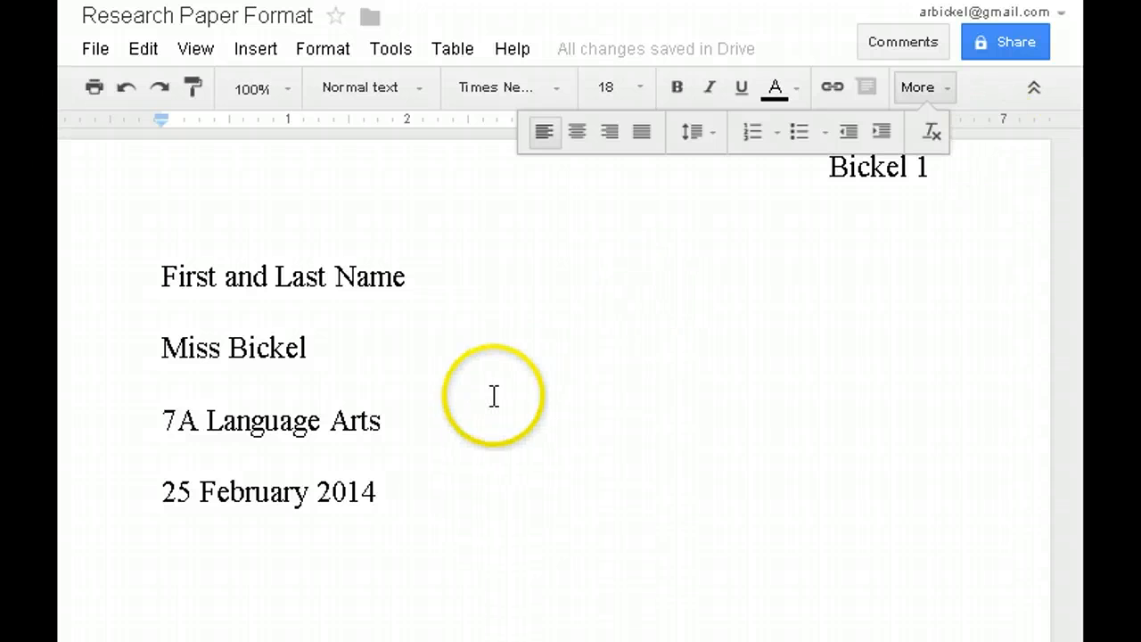
# Add a centred title line reading "The Problem with Steroids" directly below the date
pyautogui.click(421, 495)
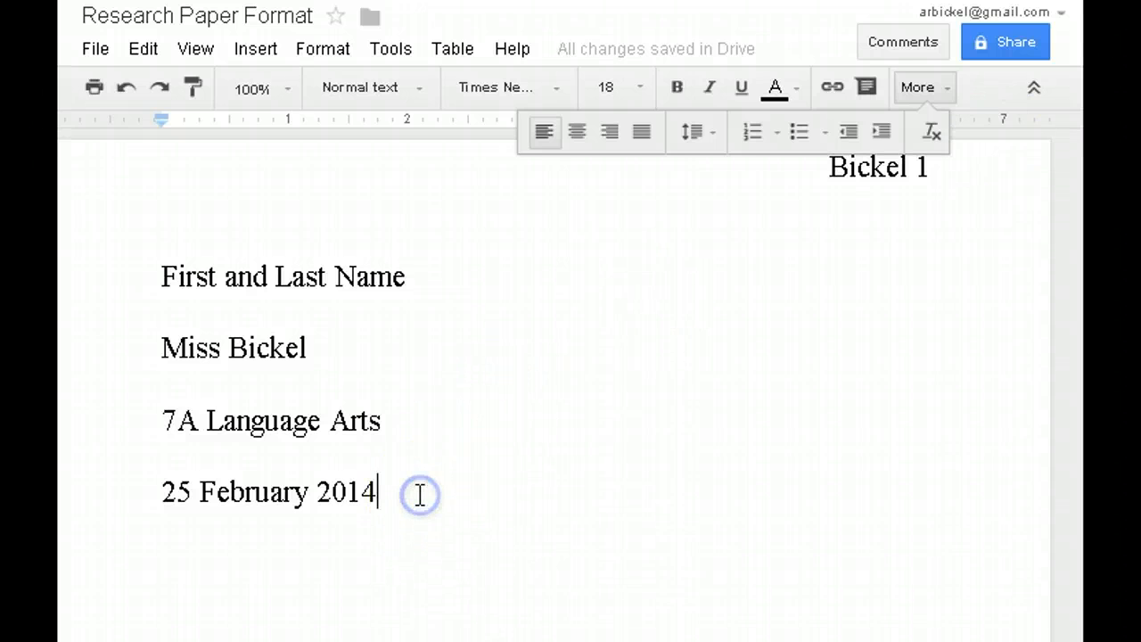
pyautogui.press('Return')
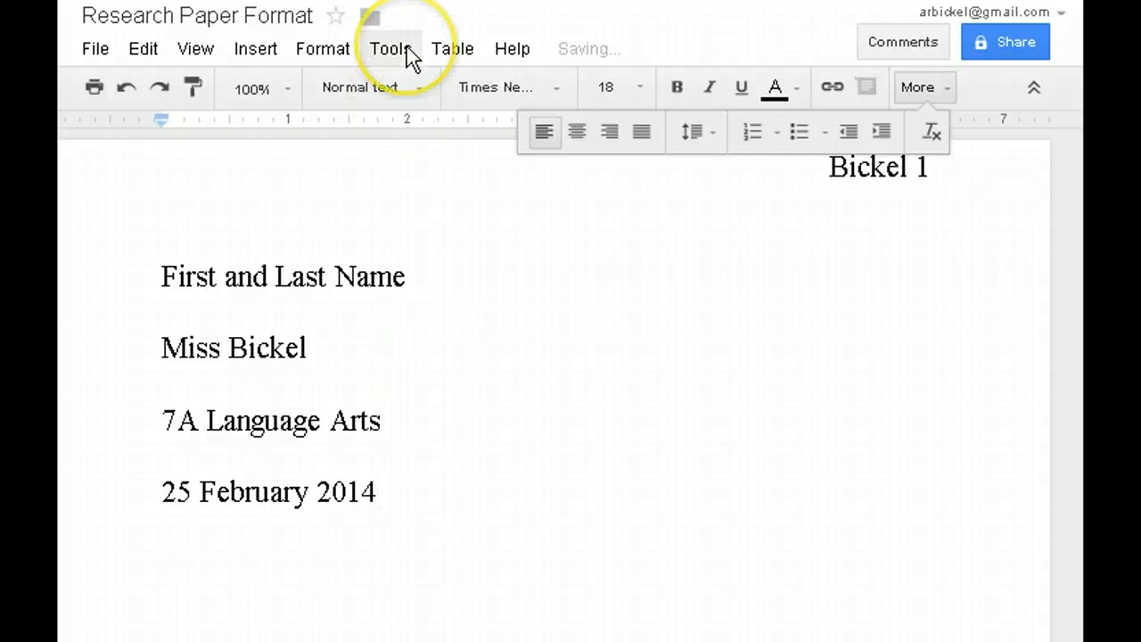
pyautogui.click(577, 132)
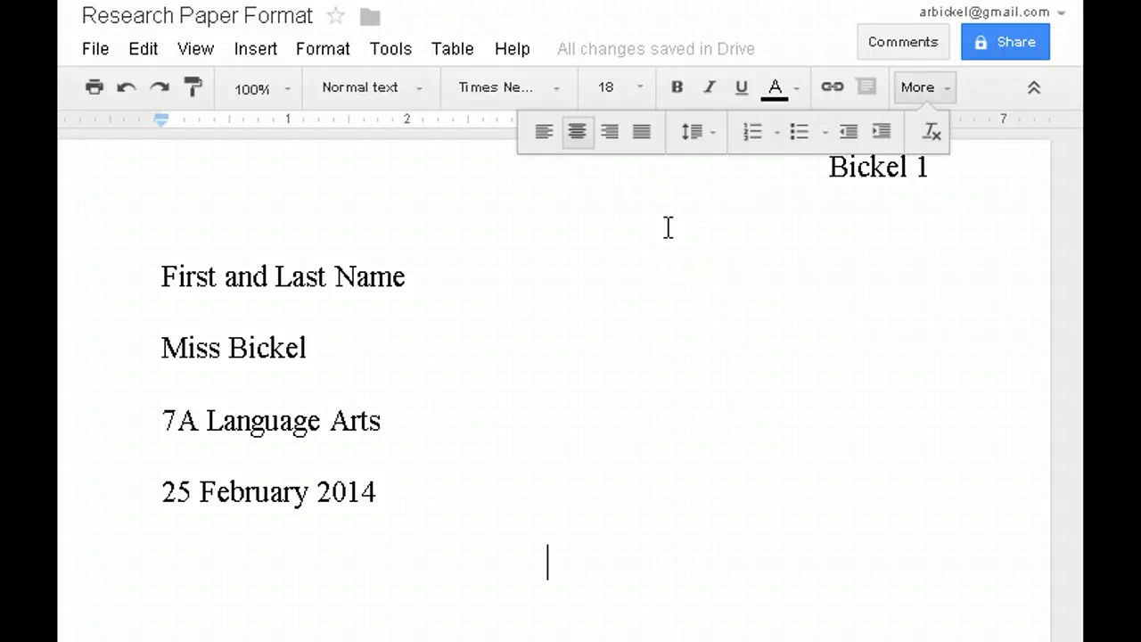
pyautogui.write('The ')
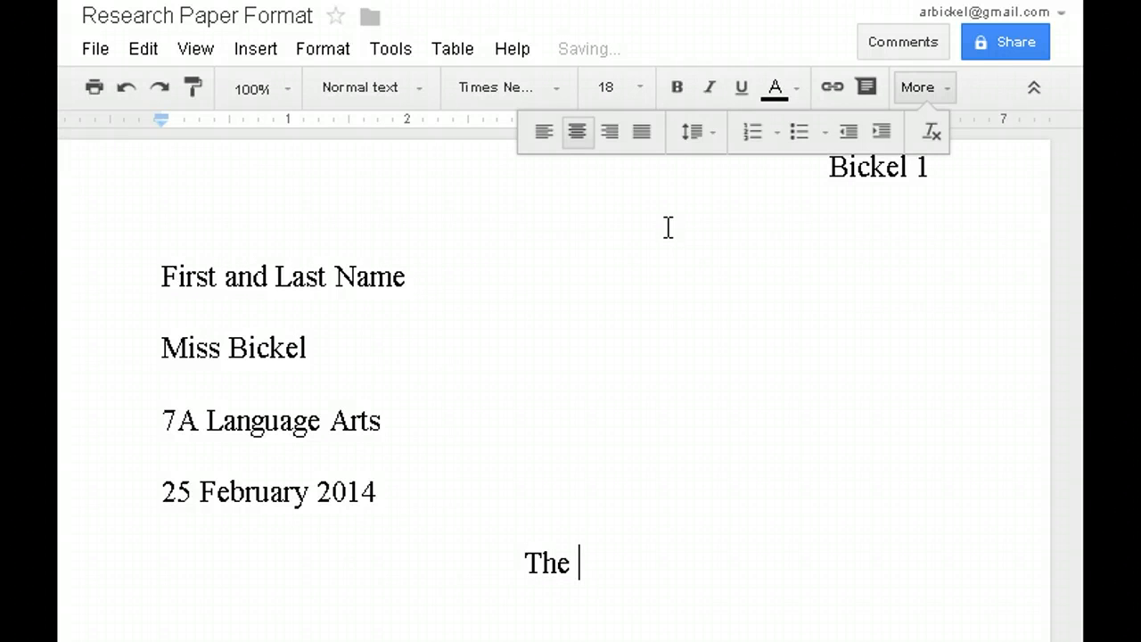
pyautogui.write('p')
pyautogui.press('BackSpace')
pyautogui.write('Pro')
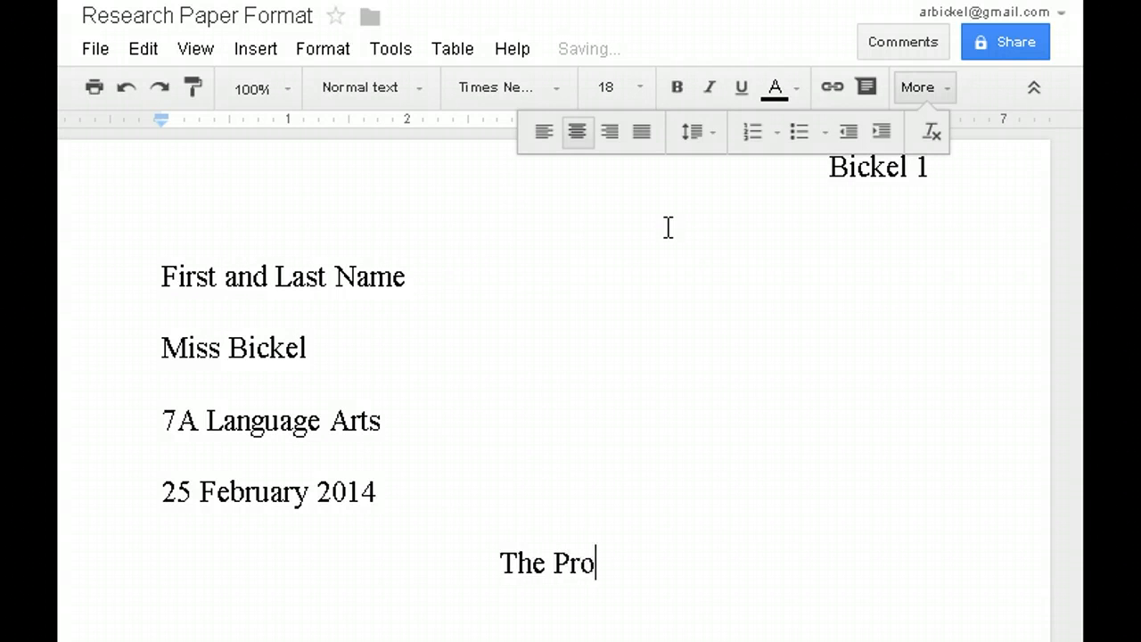
pyautogui.write('blem with Ster')
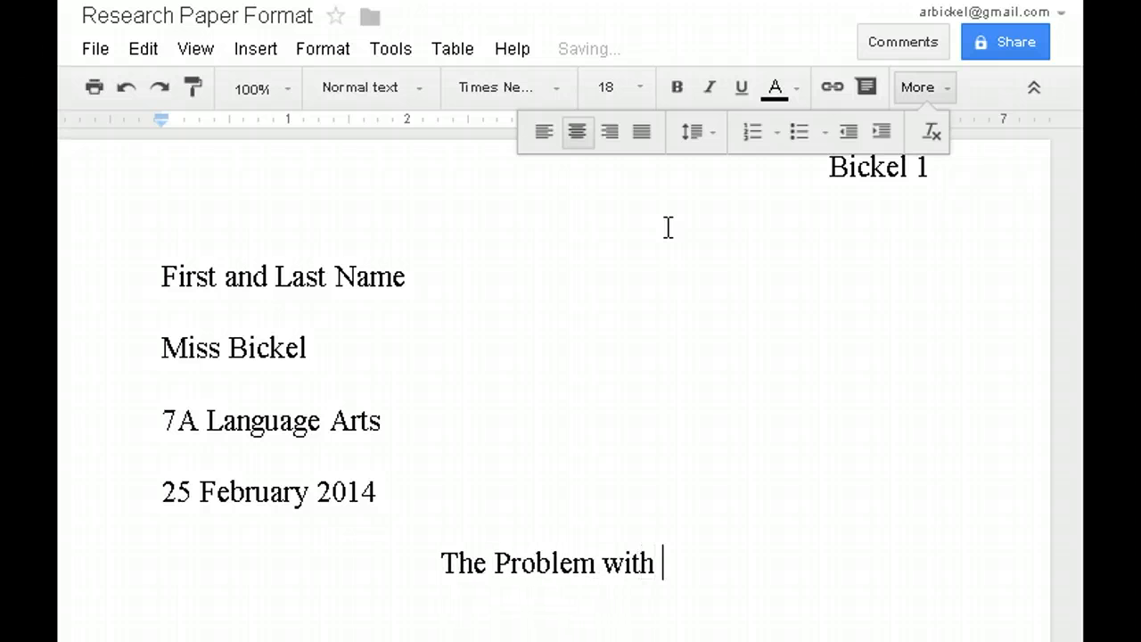
pyautogui.write('oids')
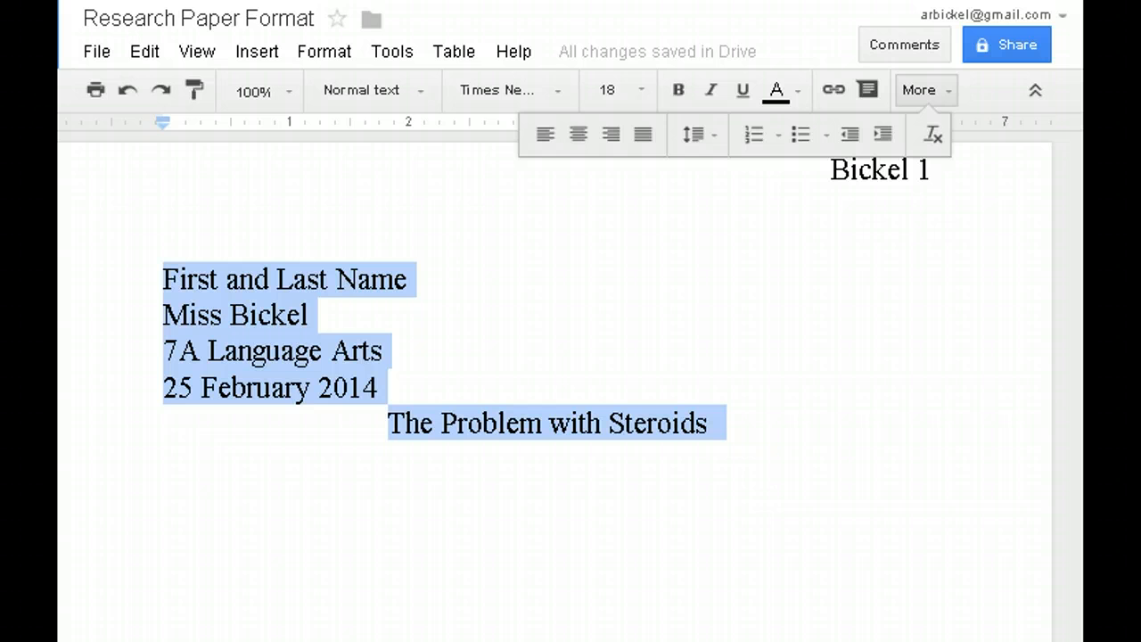
pyautogui.click(575, 250)
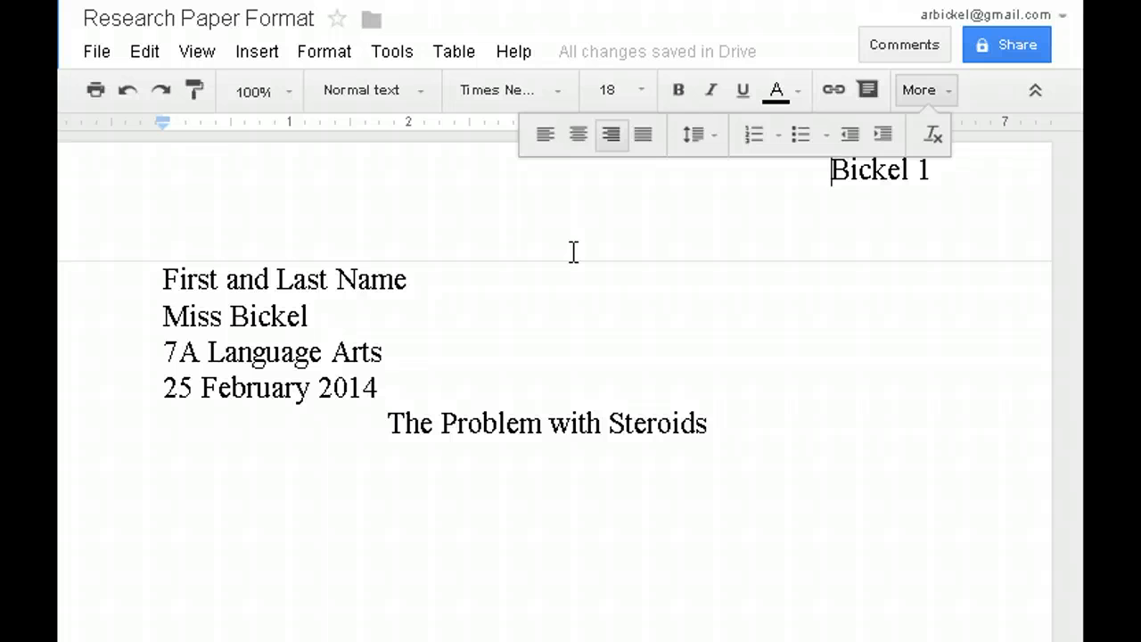
# Double-space the heading lines and the title, from the first and last name line through "The Problem with Steroids"
pyautogui.moveTo(162, 281); pyautogui.dragTo(737, 418)
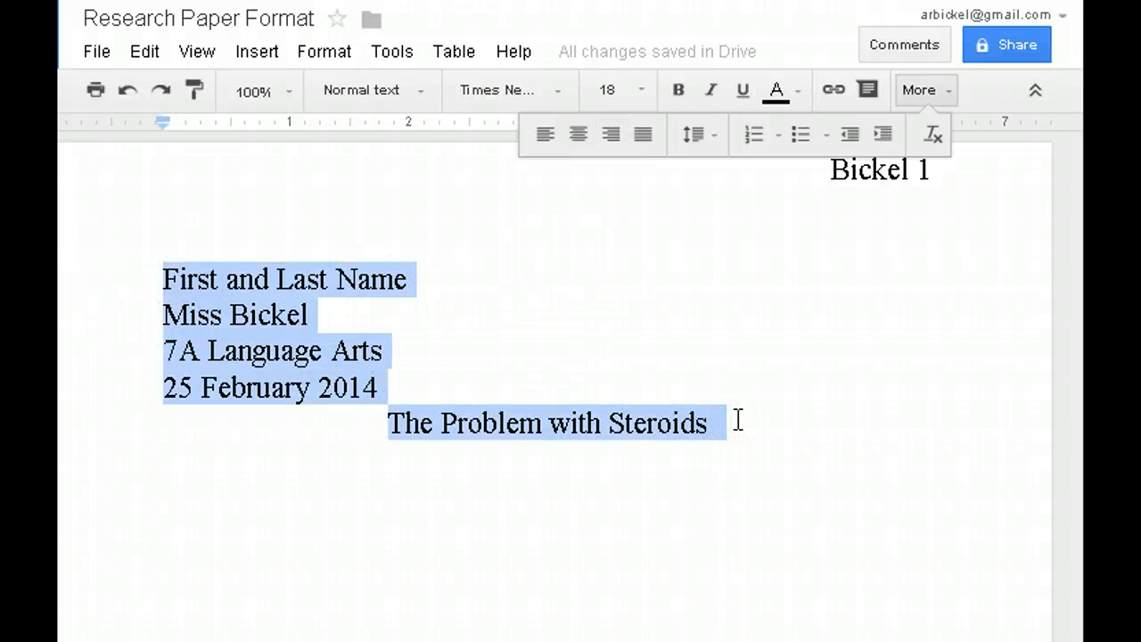
pyautogui.click(319, 59)
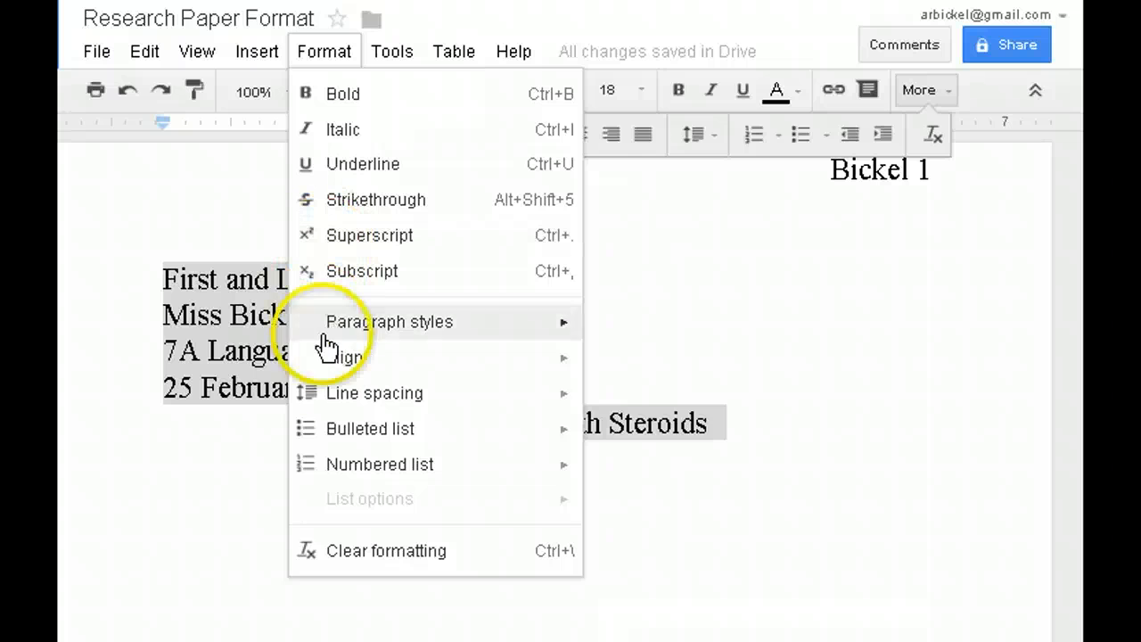
pyautogui.moveTo(354, 401)
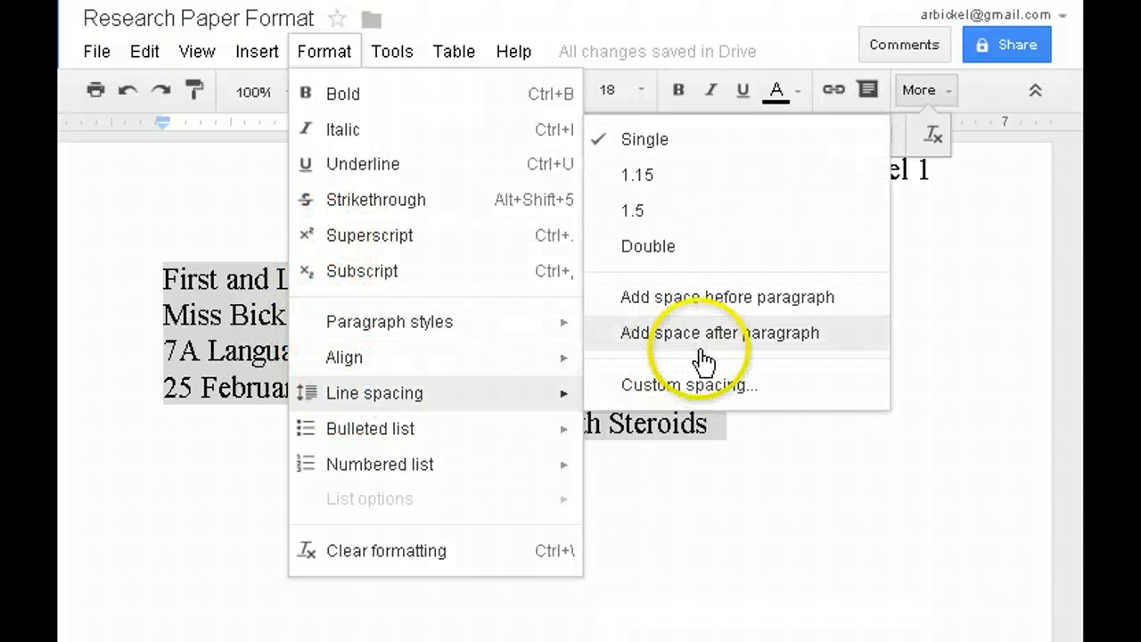
pyautogui.click(677, 259)
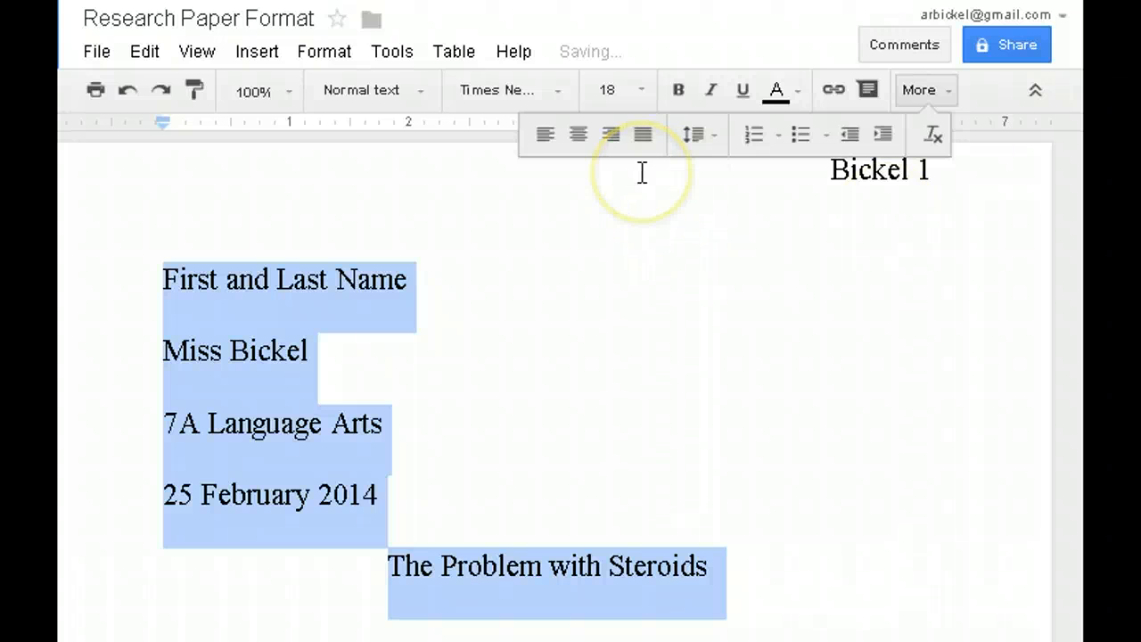
# Change the line spacing of the selected heading and title to 1.15
pyautogui.click(938, 89)
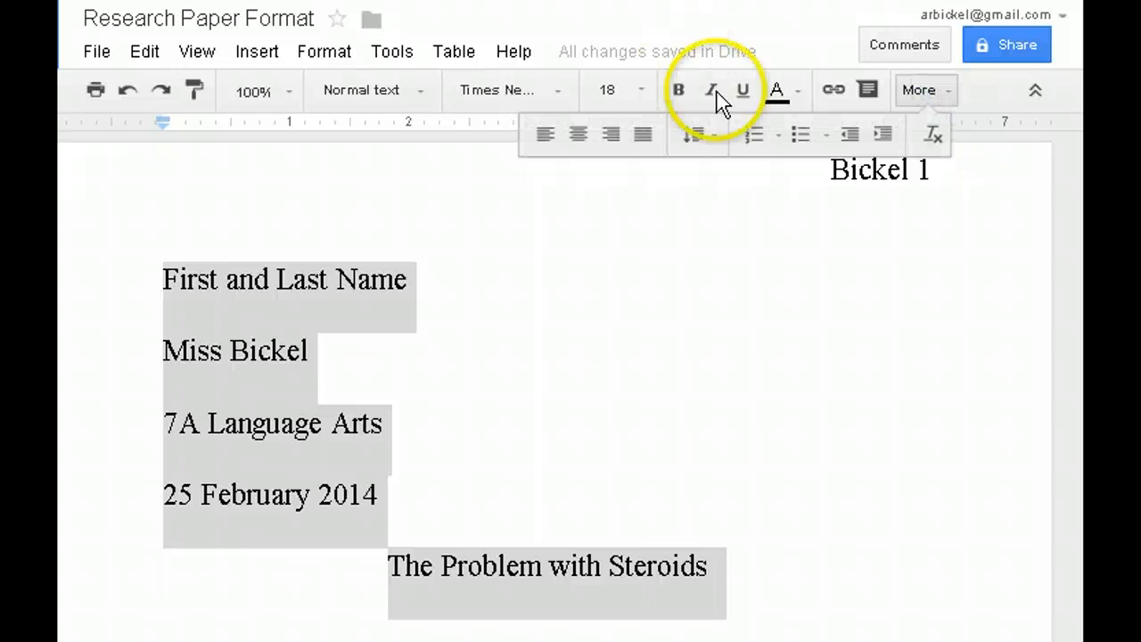
pyautogui.click(715, 140)
pyautogui.click(727, 187)
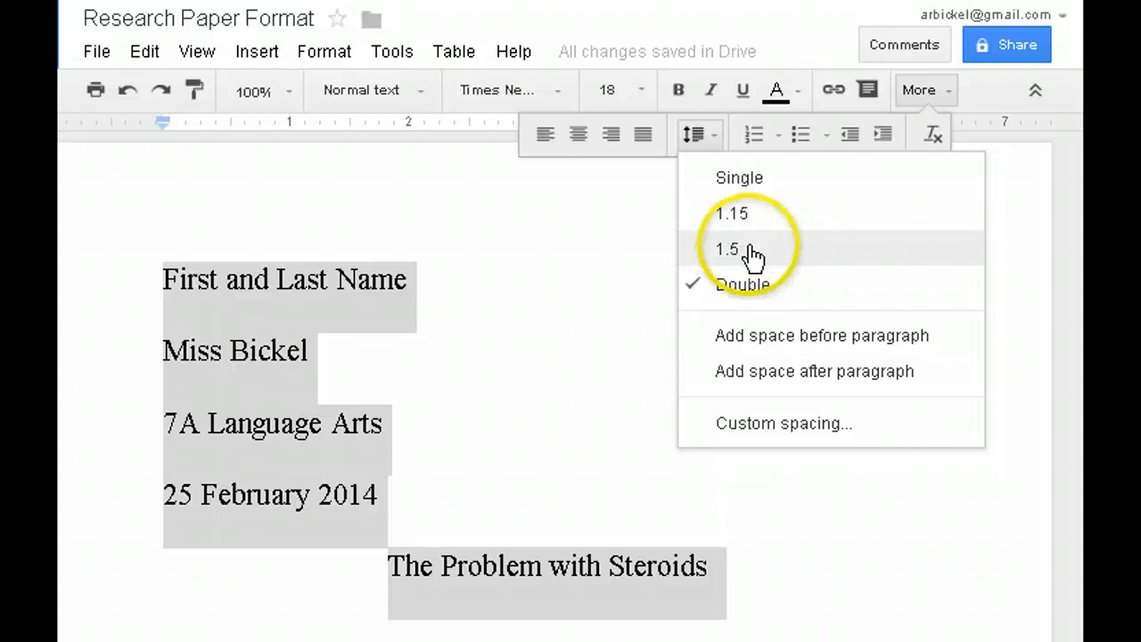
pyautogui.click(750, 230)
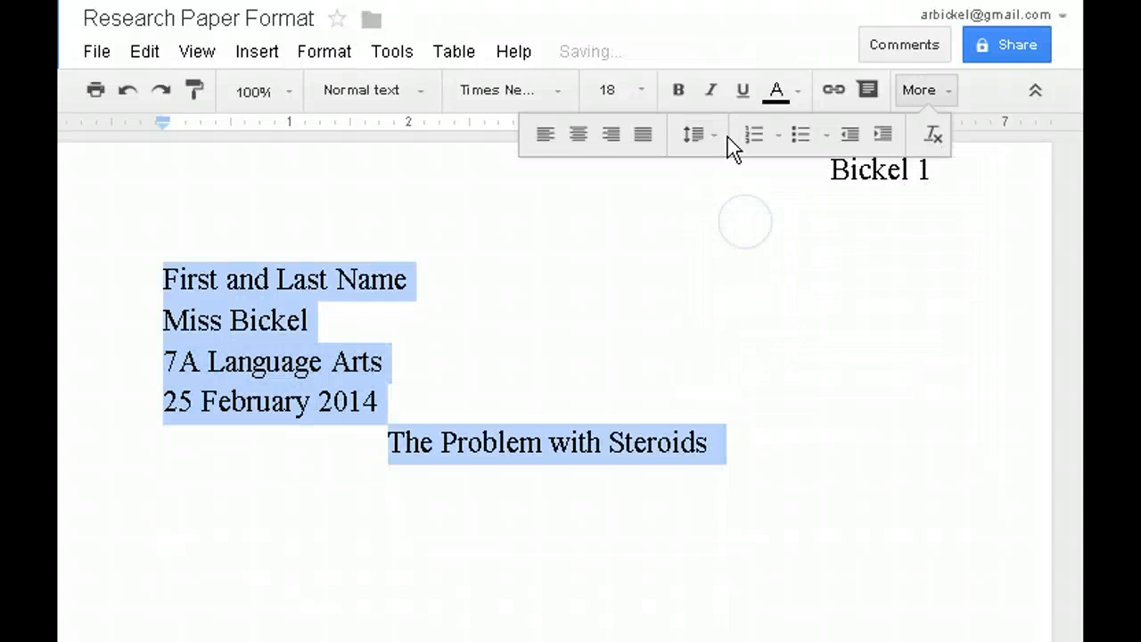
# Return the selected heading and title to double line spacing, and clear the selection
pyautogui.click(709, 144)
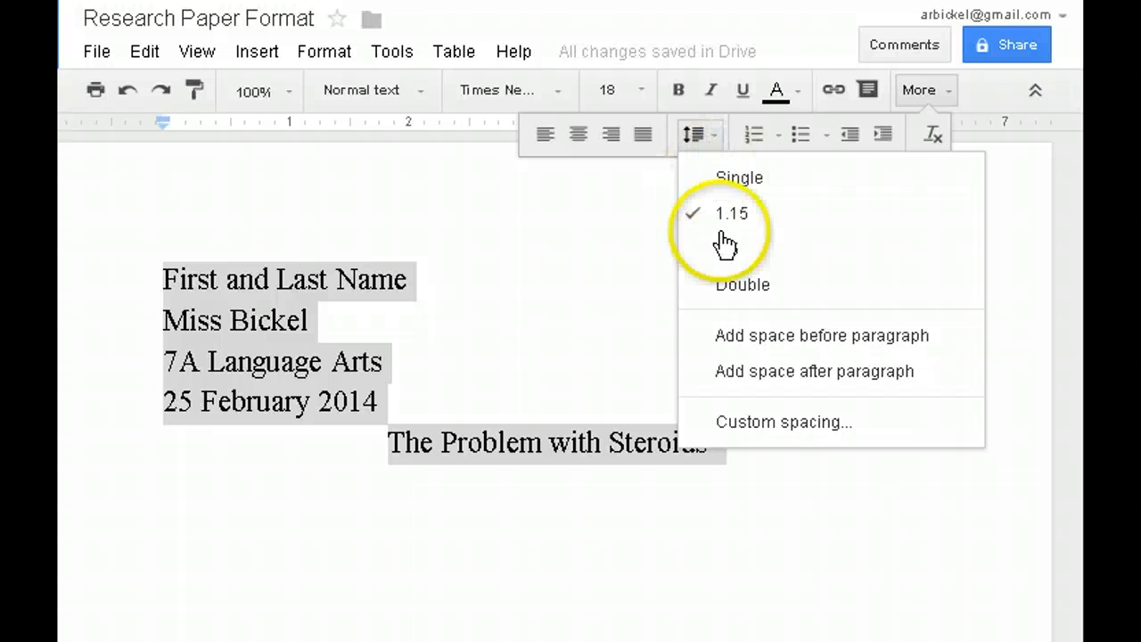
pyautogui.click(729, 285)
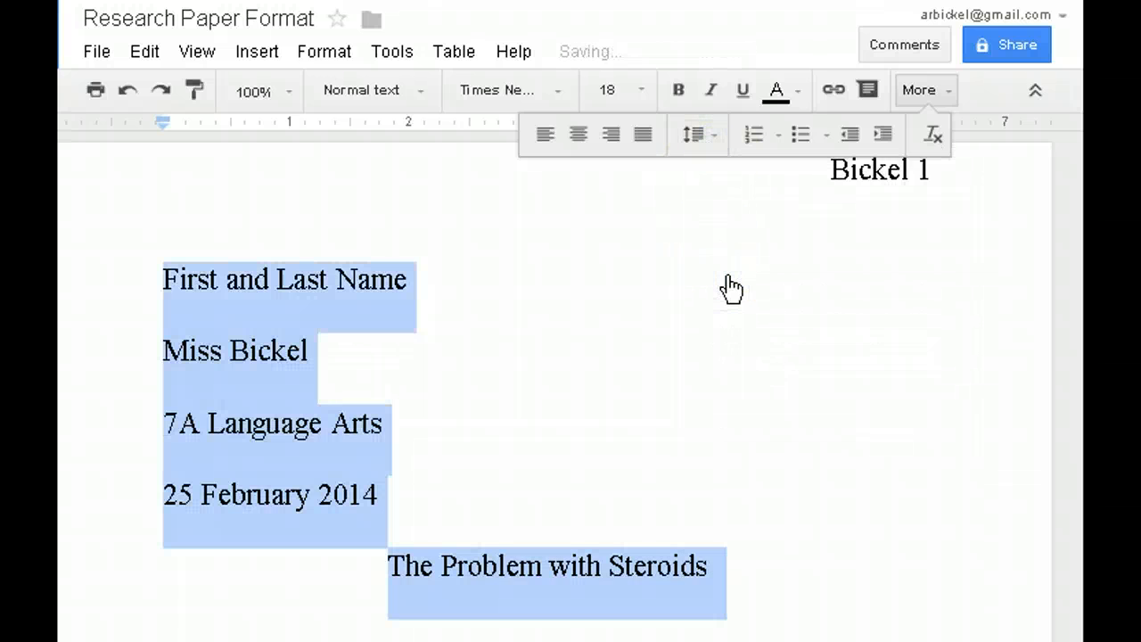
pyautogui.click(900, 482)
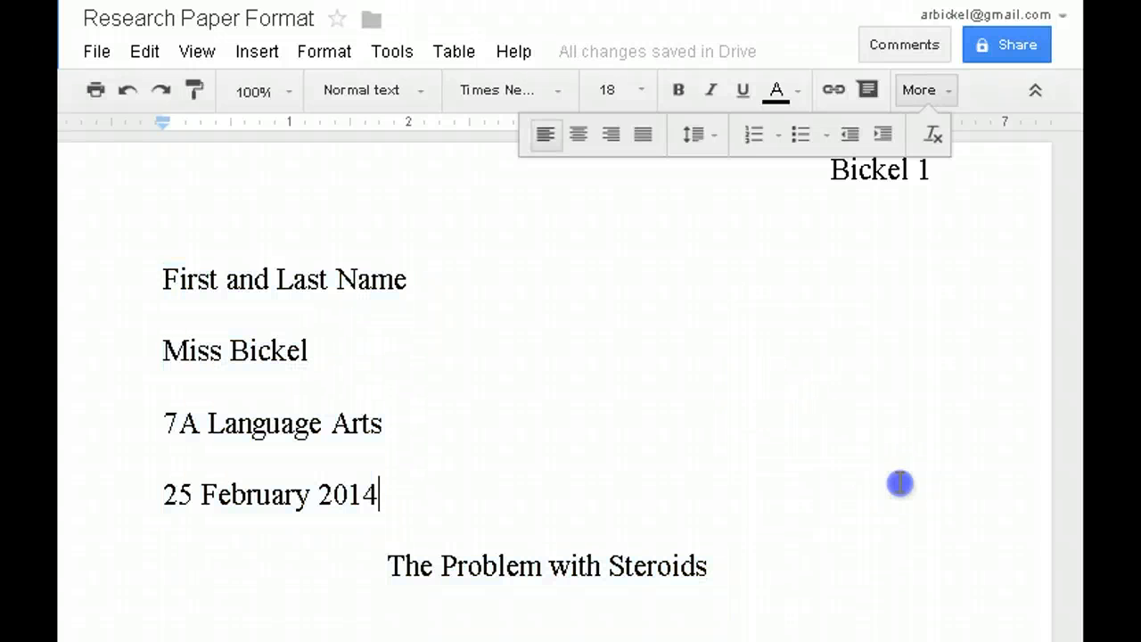
pyautogui.scroll(-3, 921, 462)
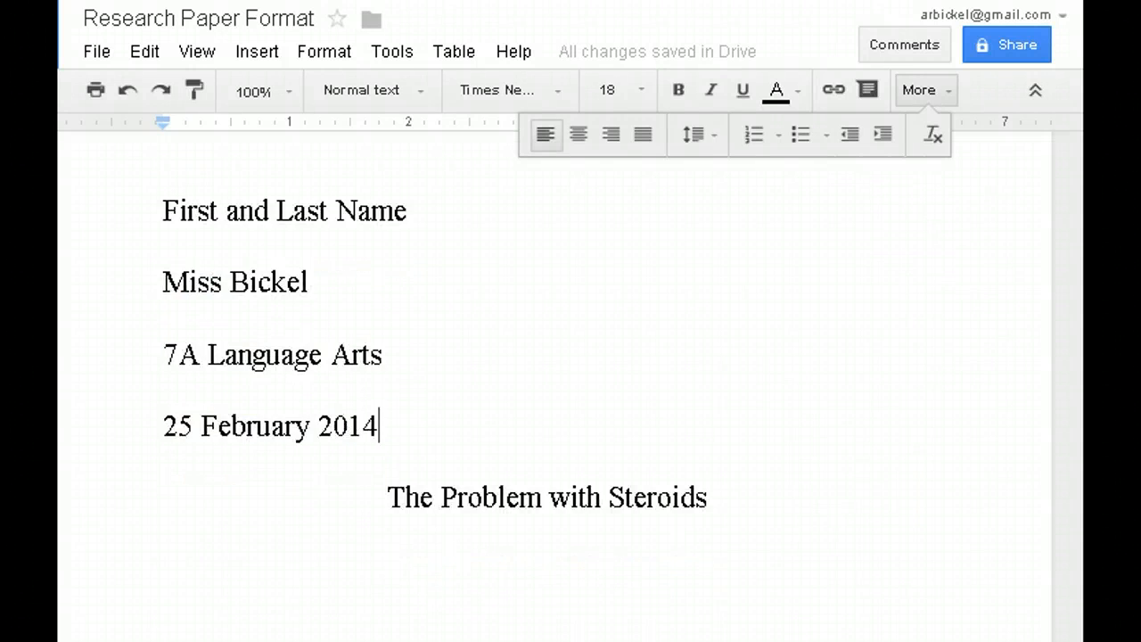